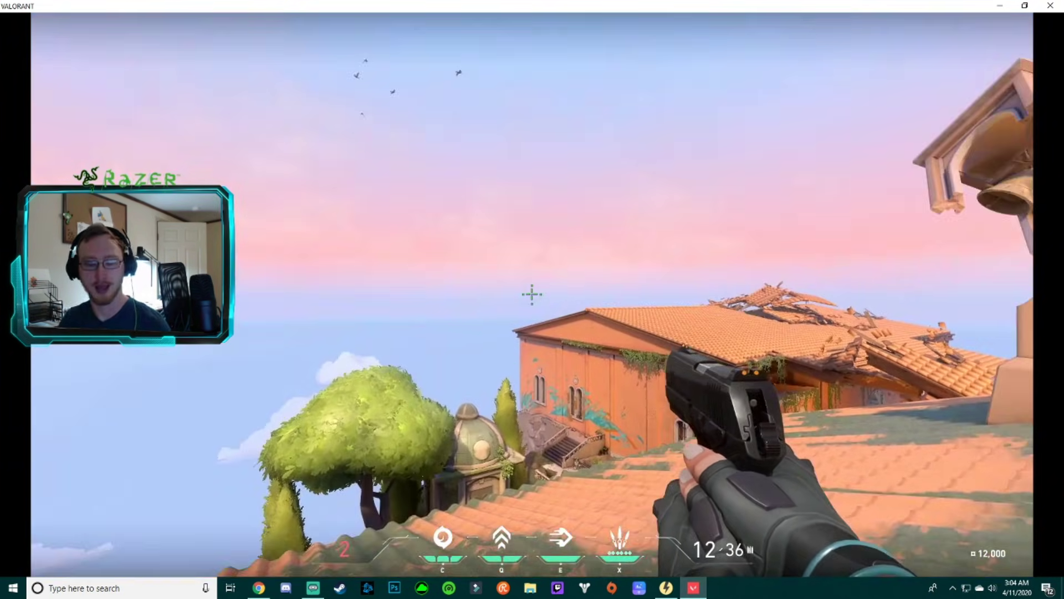
# Step: Leave Valorant for the desktop, with the reWASD Xbox-to-keyboard page showing in Chrome
pyautogui.press('super')
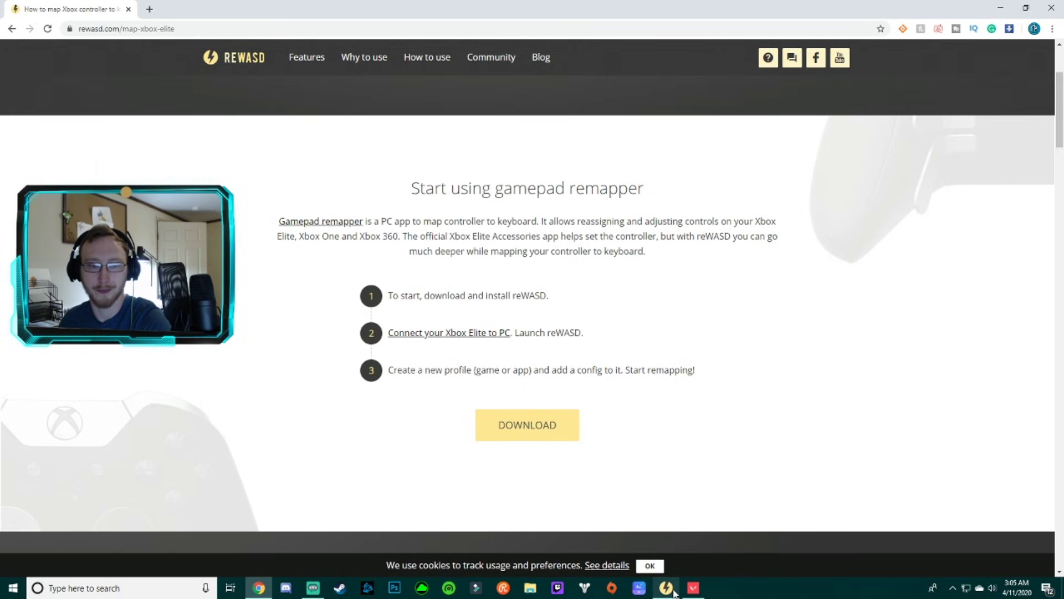
pyautogui.moveTo(673, 592)
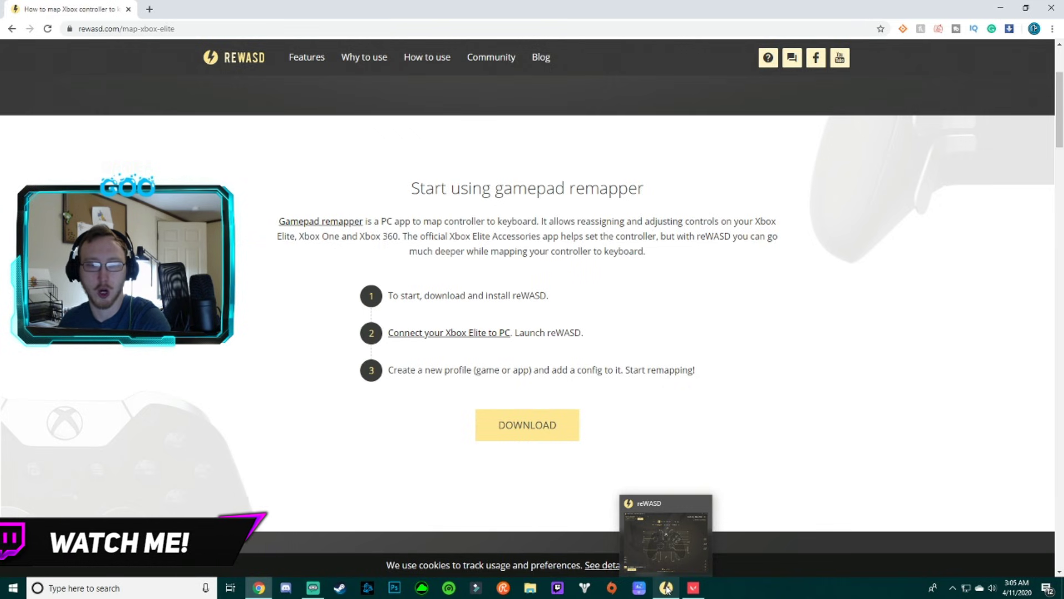
# Step: Bring reWASD to the front and load the Desktop profile from the profile list
pyautogui.click(667, 589)
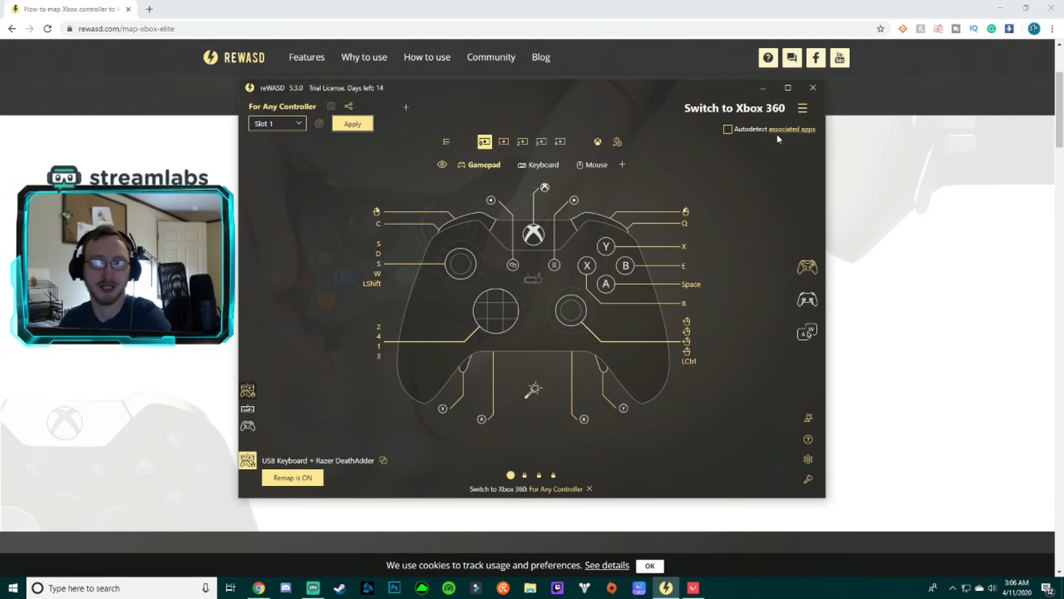
pyautogui.click(801, 110)
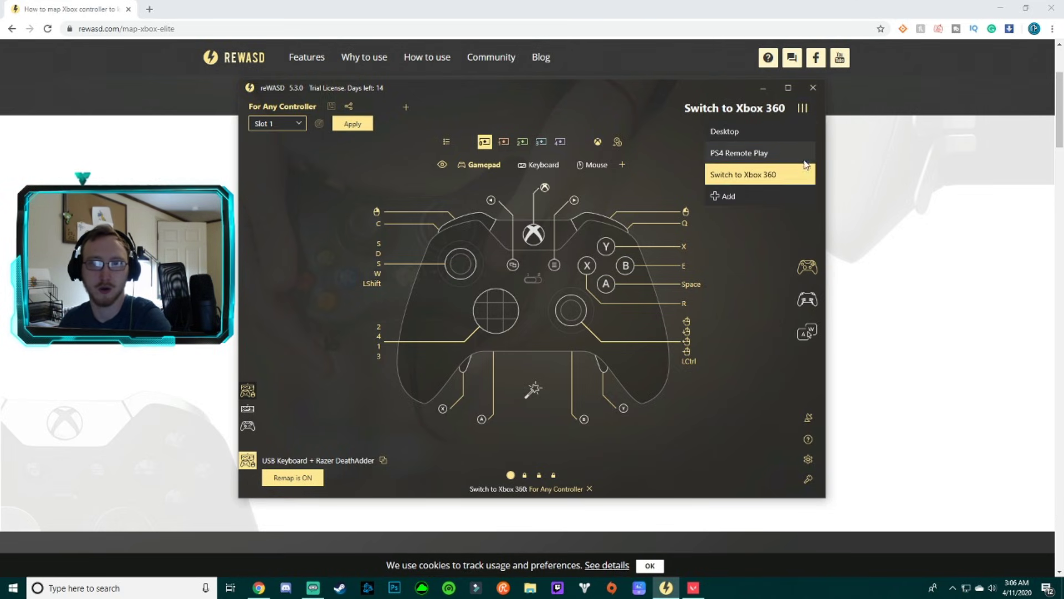
pyautogui.click(747, 137)
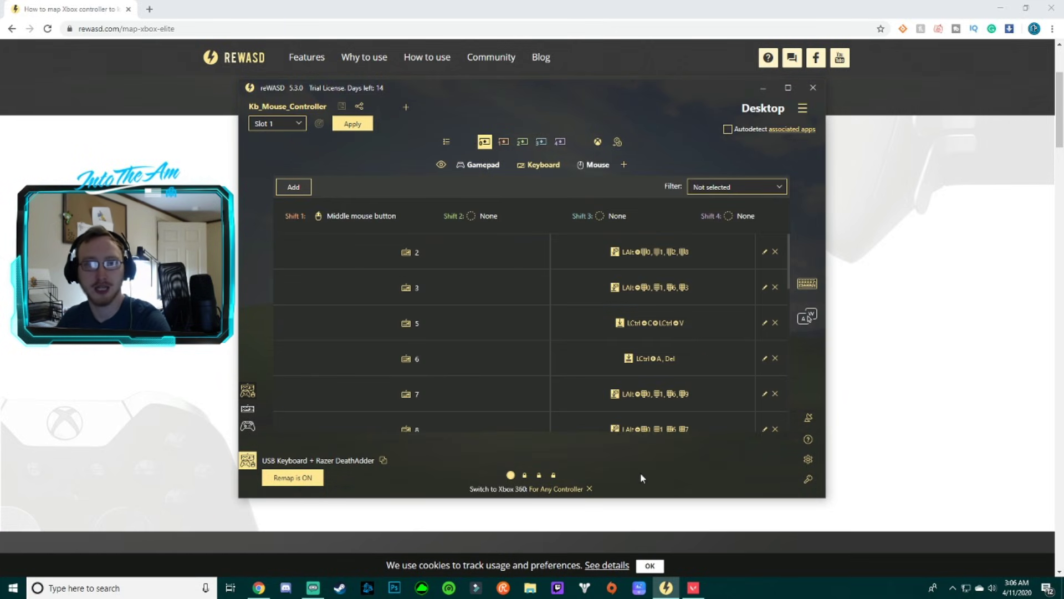
pyautogui.click(802, 110)
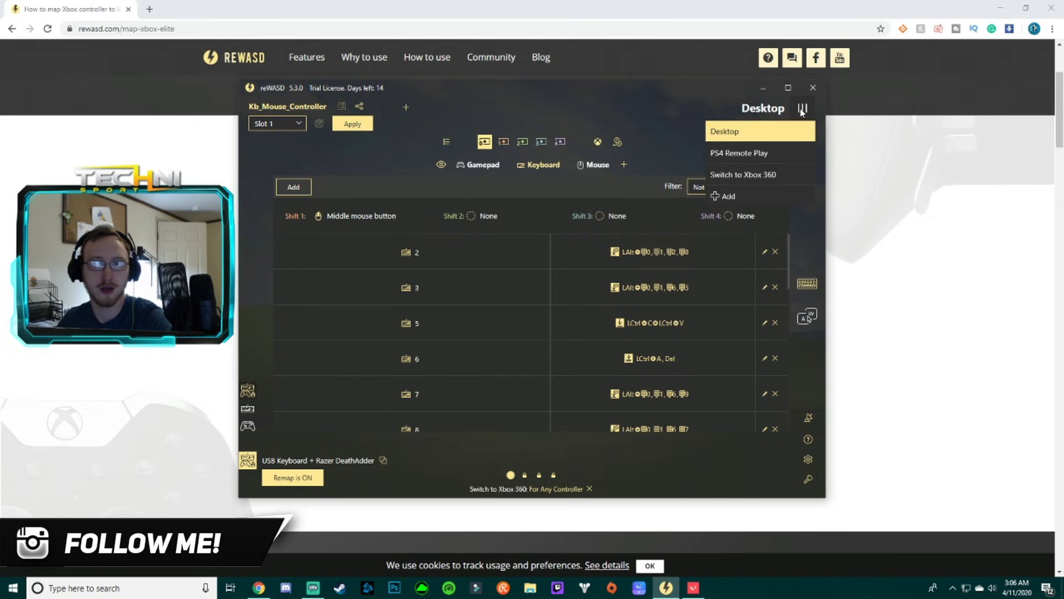
# Step: Load the Switch to Xbox 360 profile and show its gamepad mapping diagram
pyautogui.click(754, 174)
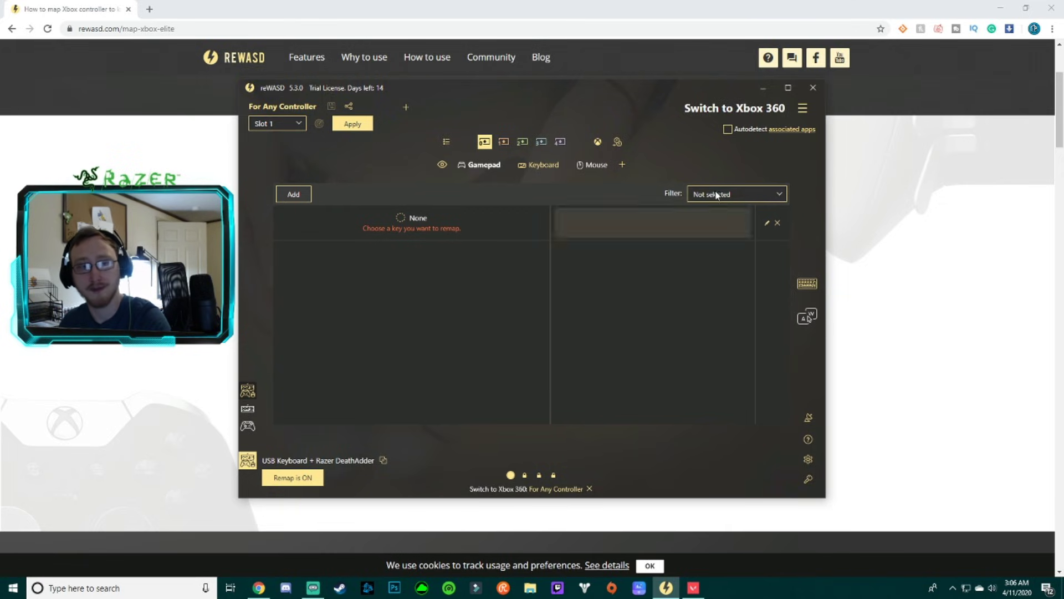
pyautogui.click(481, 165)
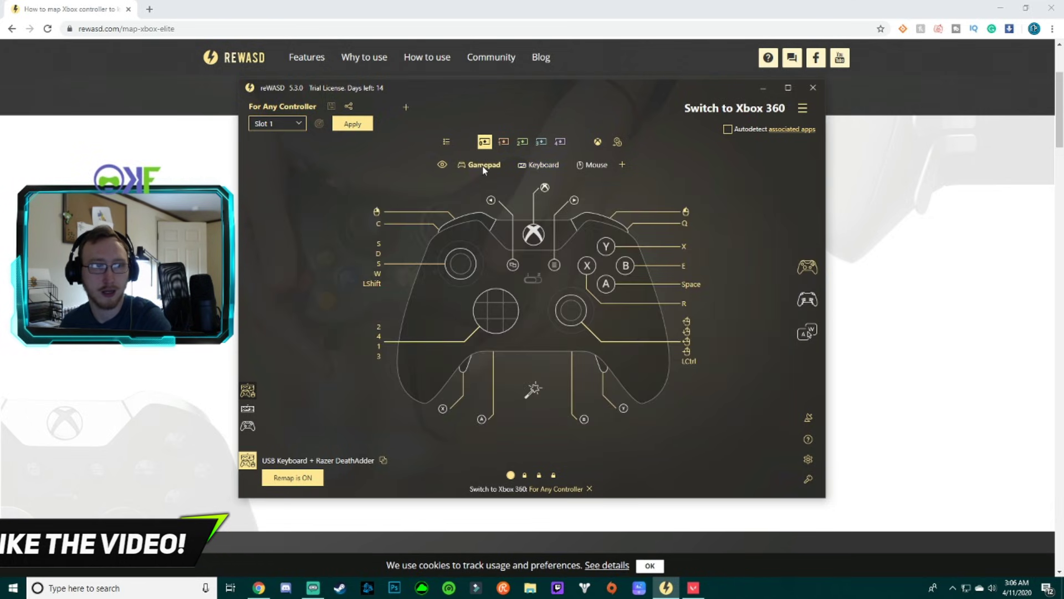
# Step: Map the Y button's single press to the X key, after briefly trying V
pyautogui.click(607, 247)
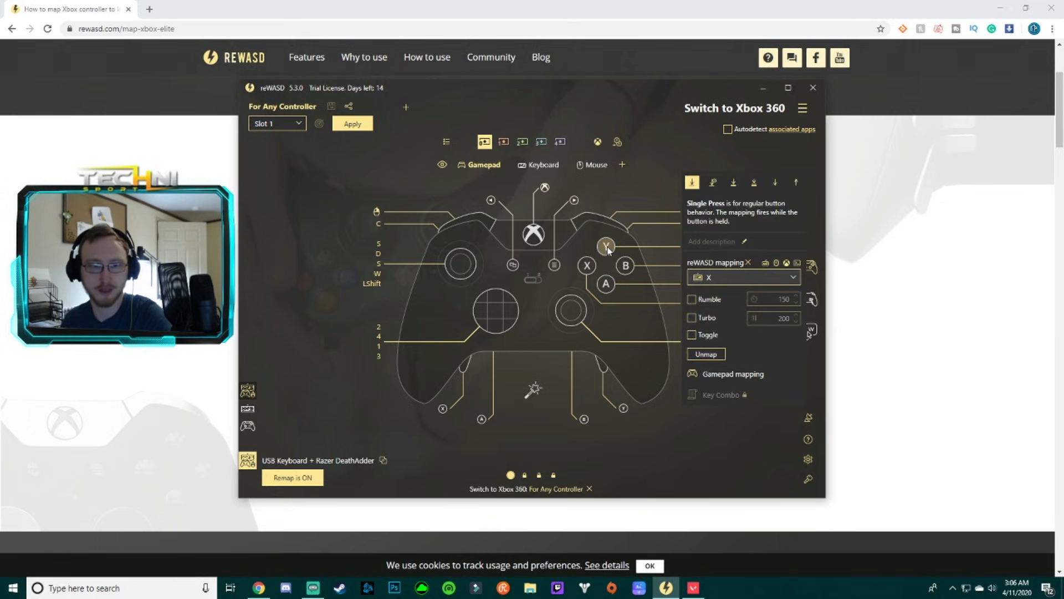
pyautogui.click(794, 278)
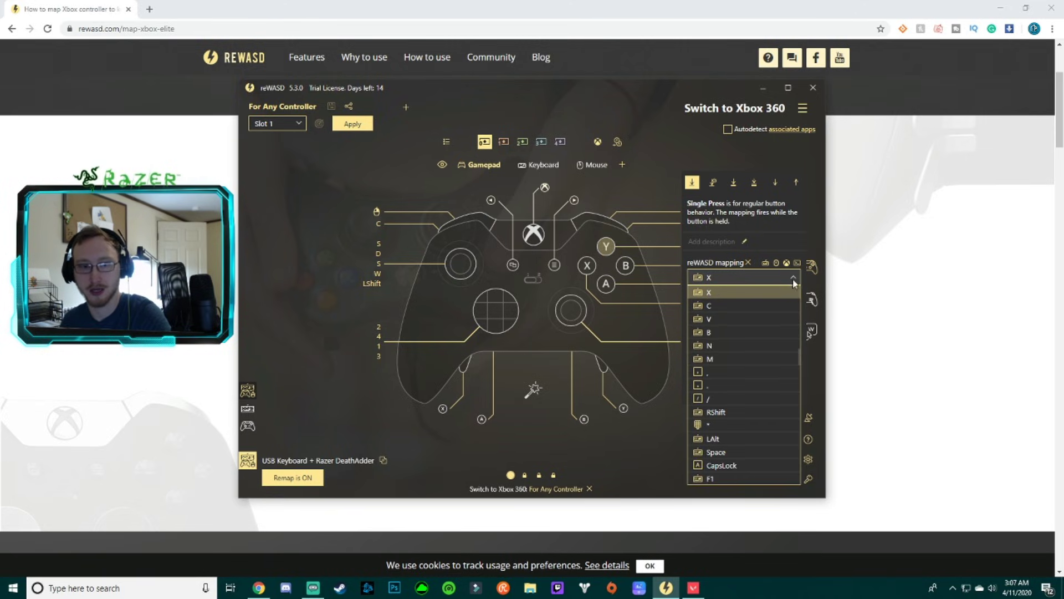
pyautogui.click(714, 321)
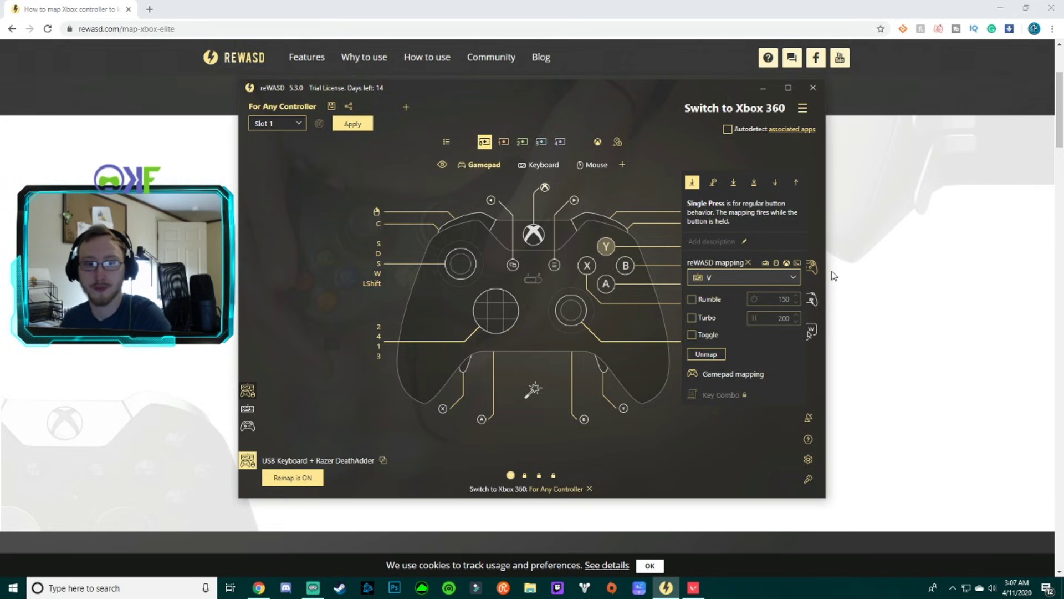
pyautogui.click(794, 279)
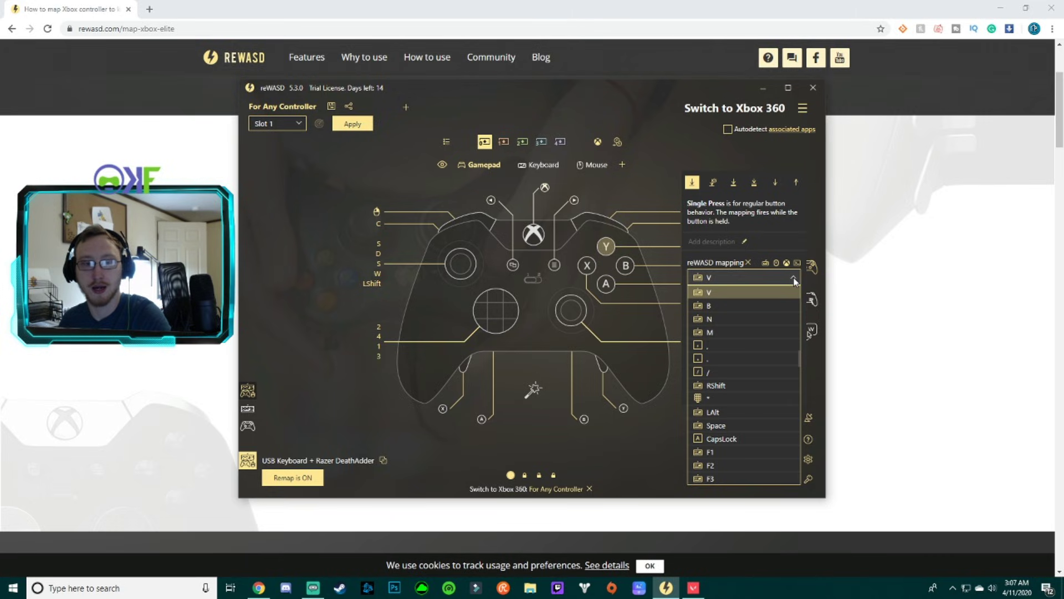
pyautogui.click(606, 248)
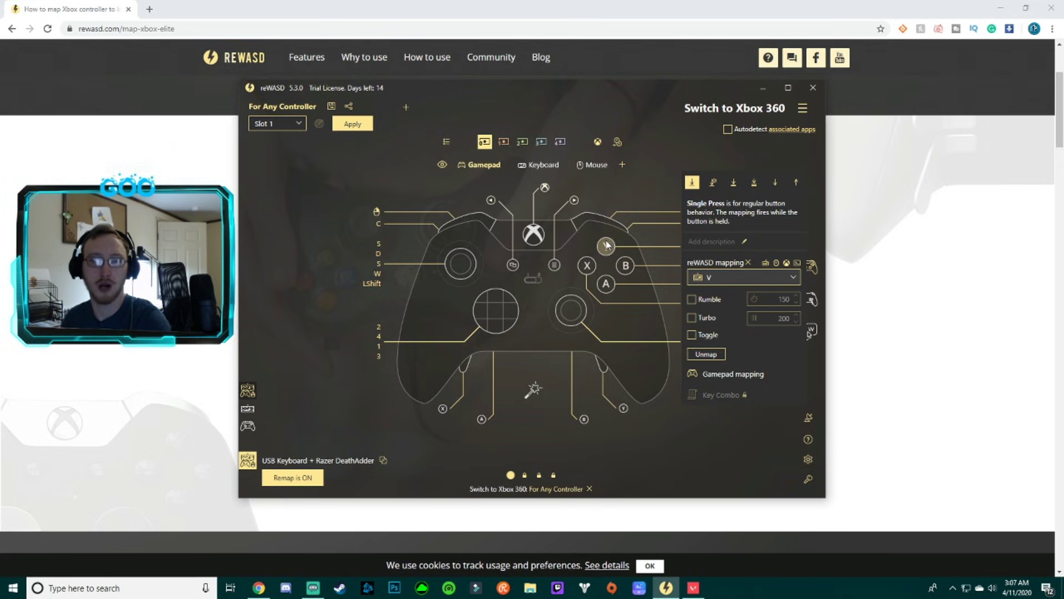
pyautogui.press('x')
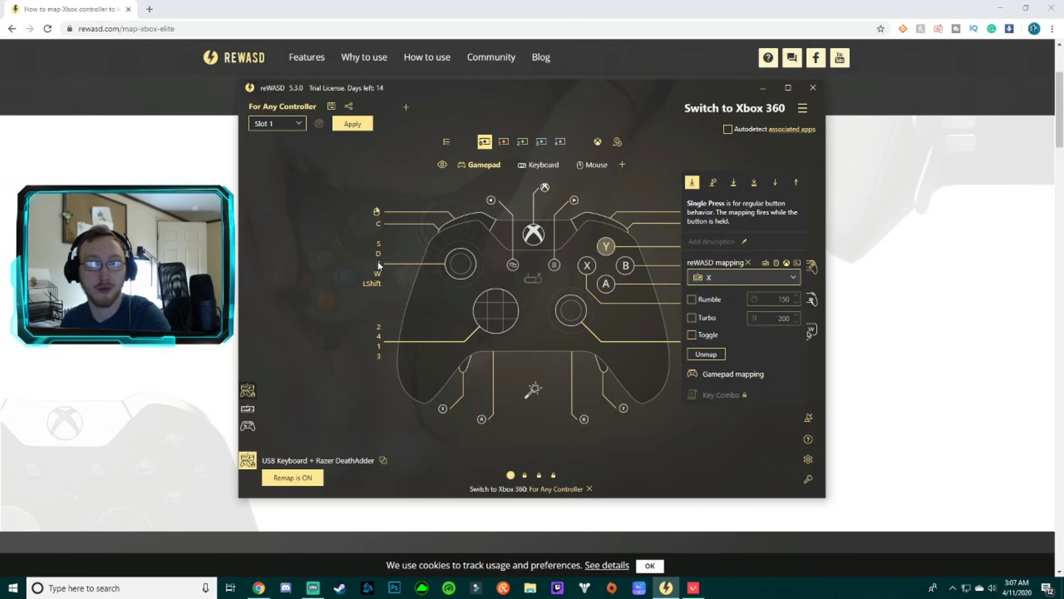
# Step: Set the left stick to WASD movement and check its direction keys
pyautogui.click(462, 245)
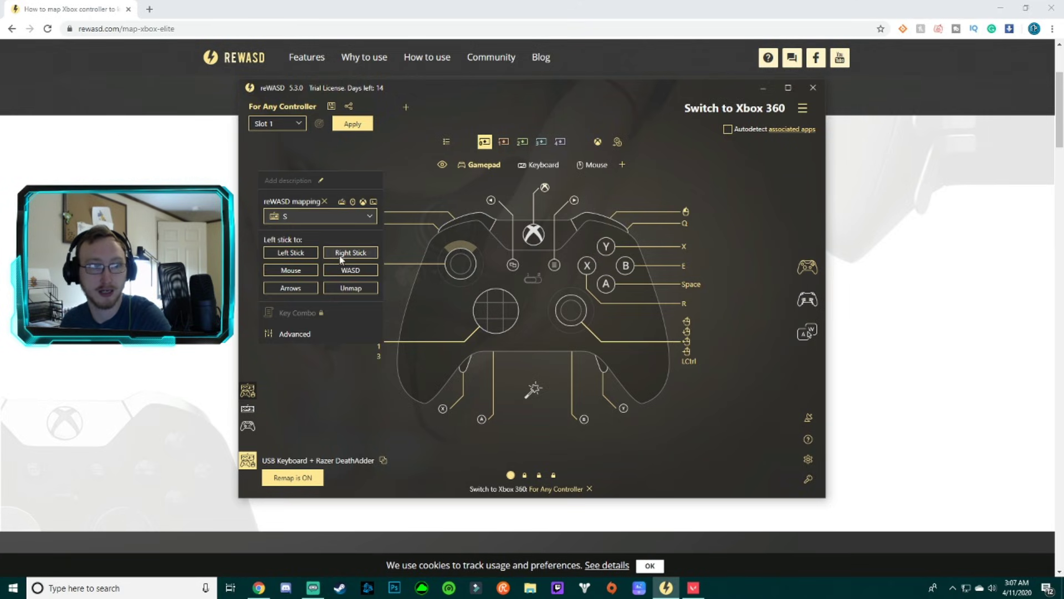
pyautogui.click(347, 272)
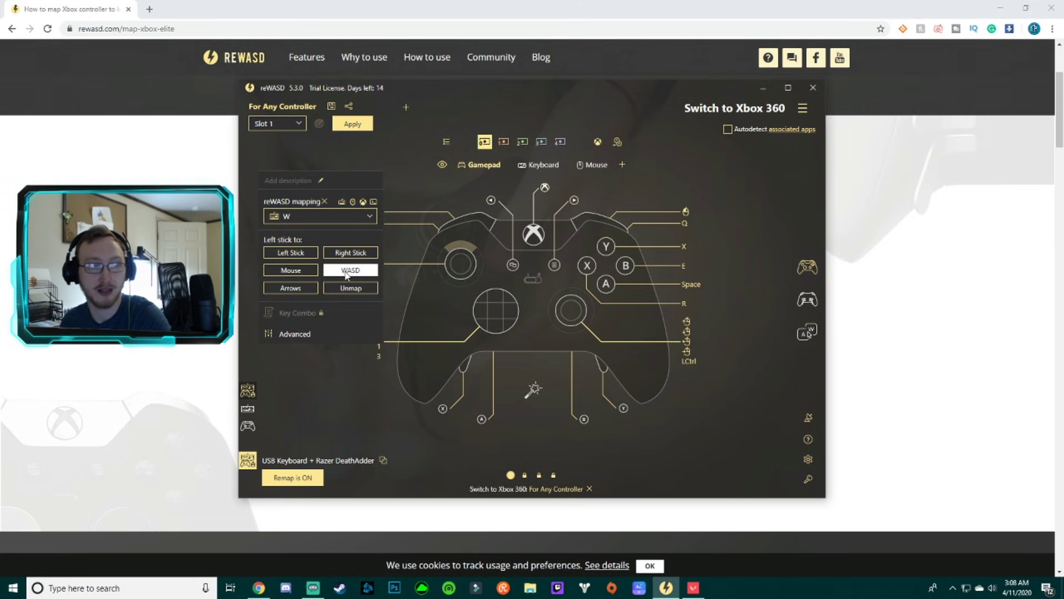
pyautogui.click(443, 261)
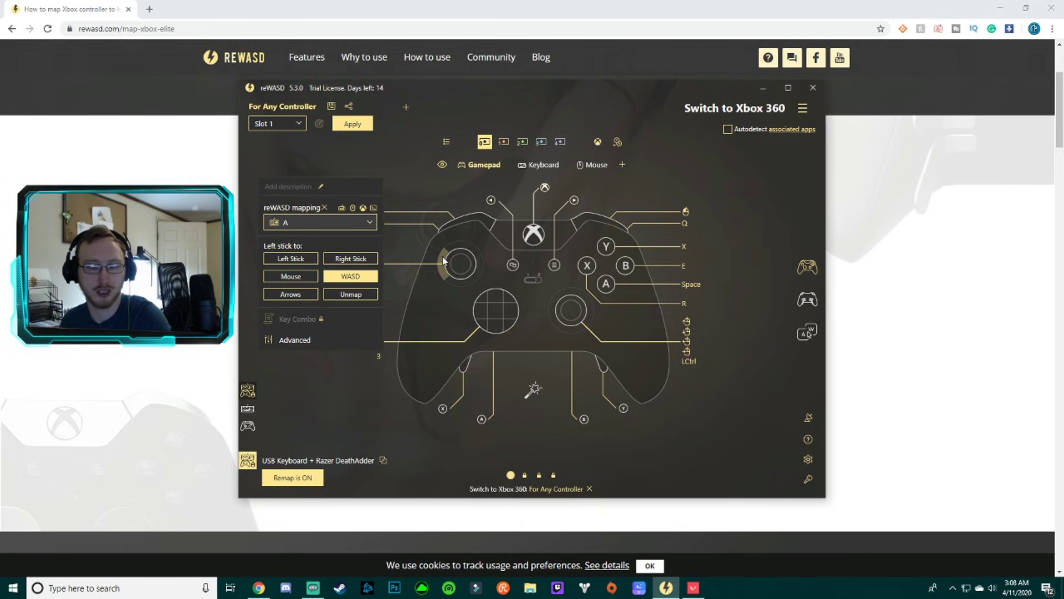
pyautogui.click(480, 265)
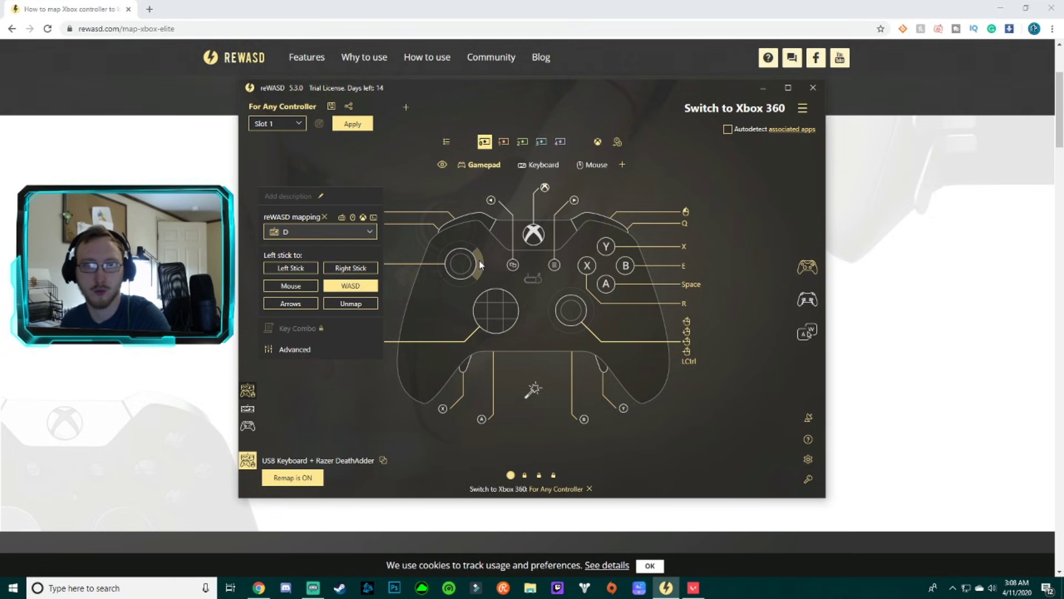
pyautogui.click(466, 279)
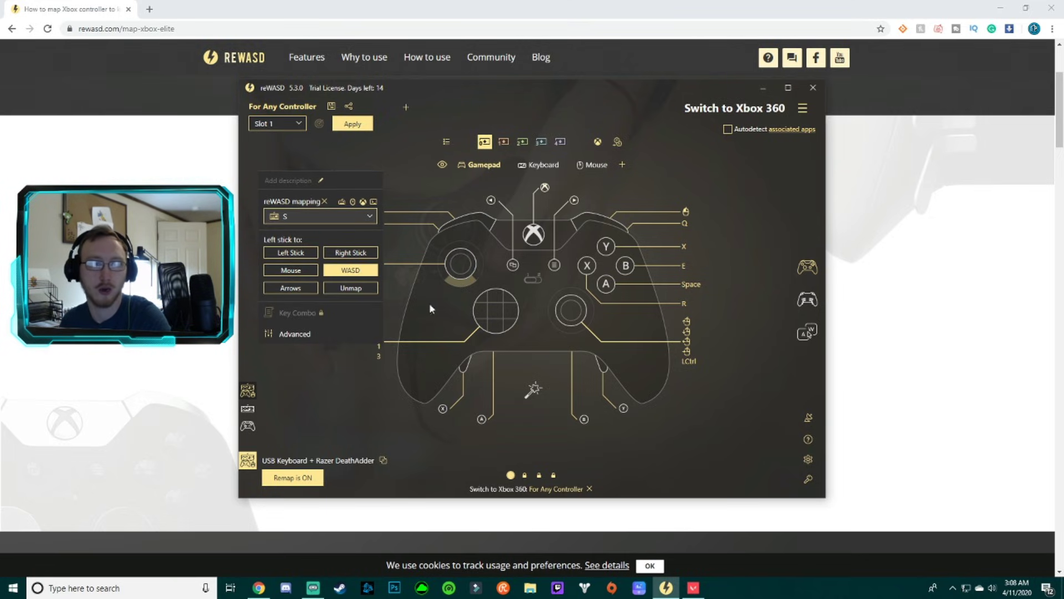
# Step: Check the right stick's mouse directions and stick click, then close the panel to review labels
pyautogui.click(571, 291)
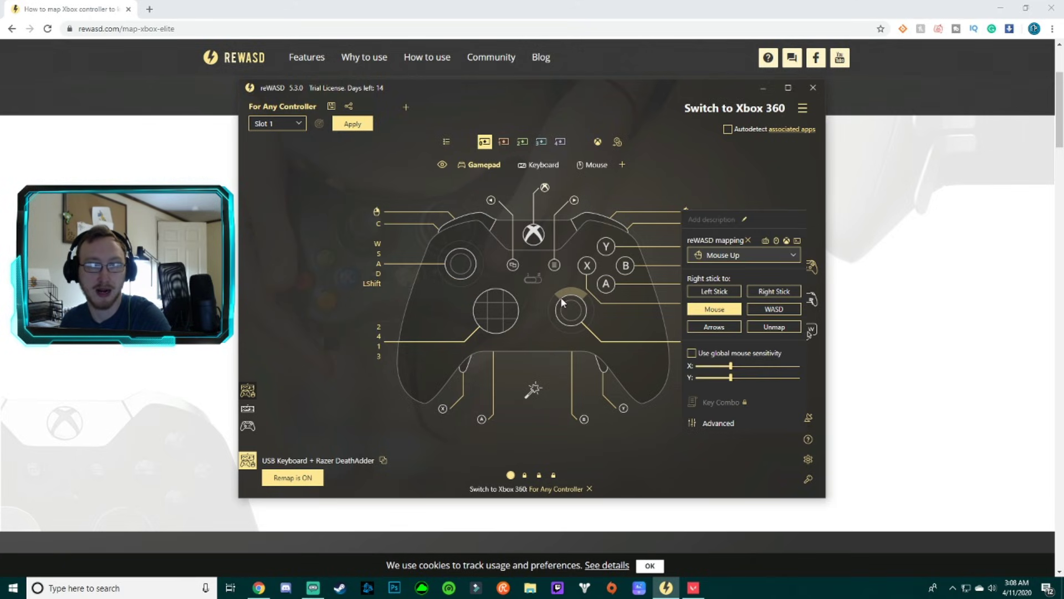
pyautogui.click(553, 310)
pyautogui.click(568, 330)
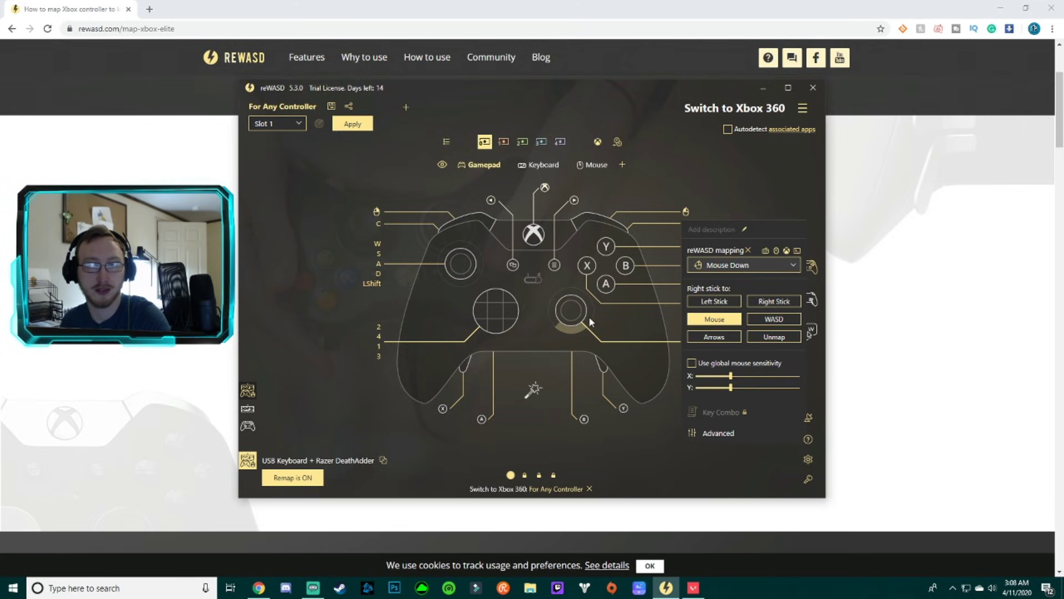
pyautogui.click(589, 310)
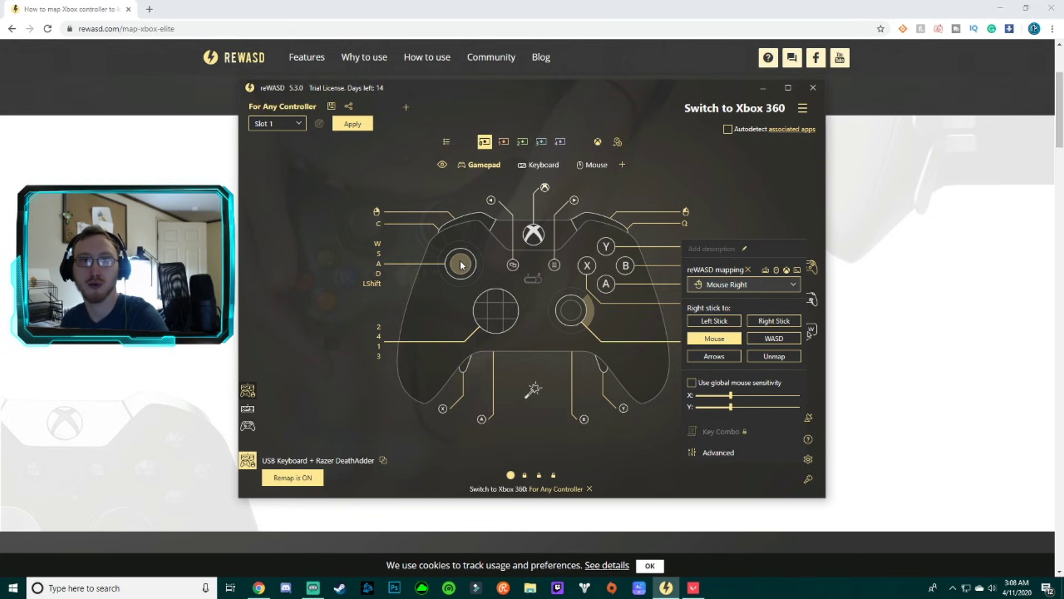
pyautogui.click(574, 312)
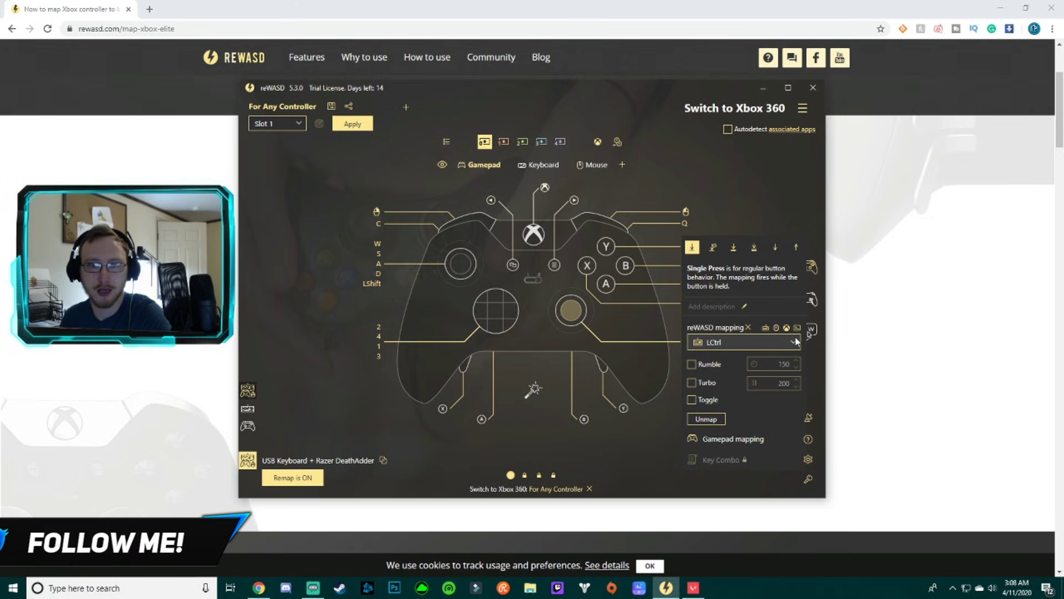
pyautogui.click(785, 212)
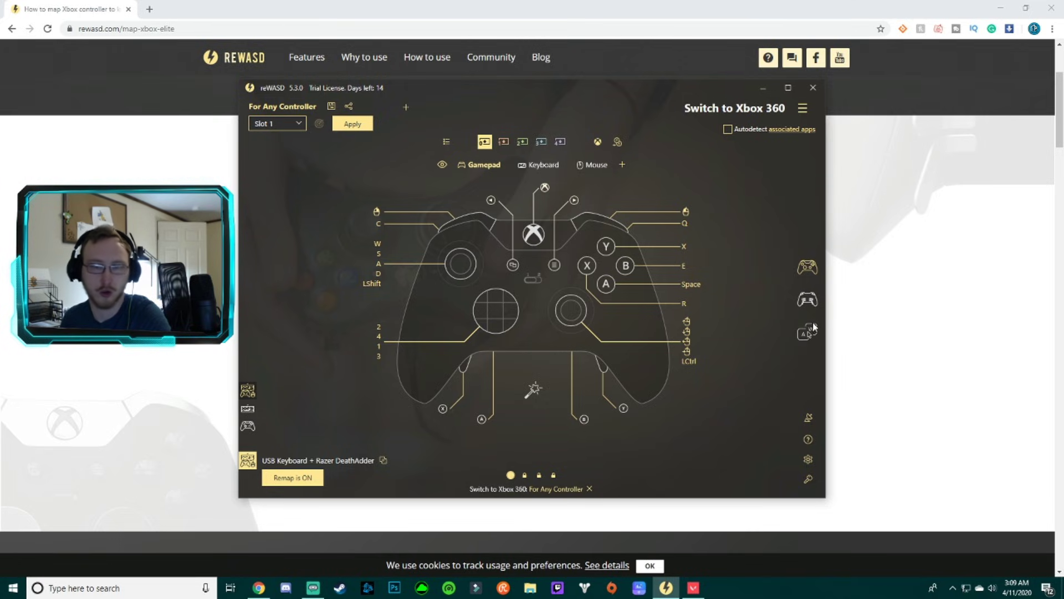
pyautogui.click(808, 300)
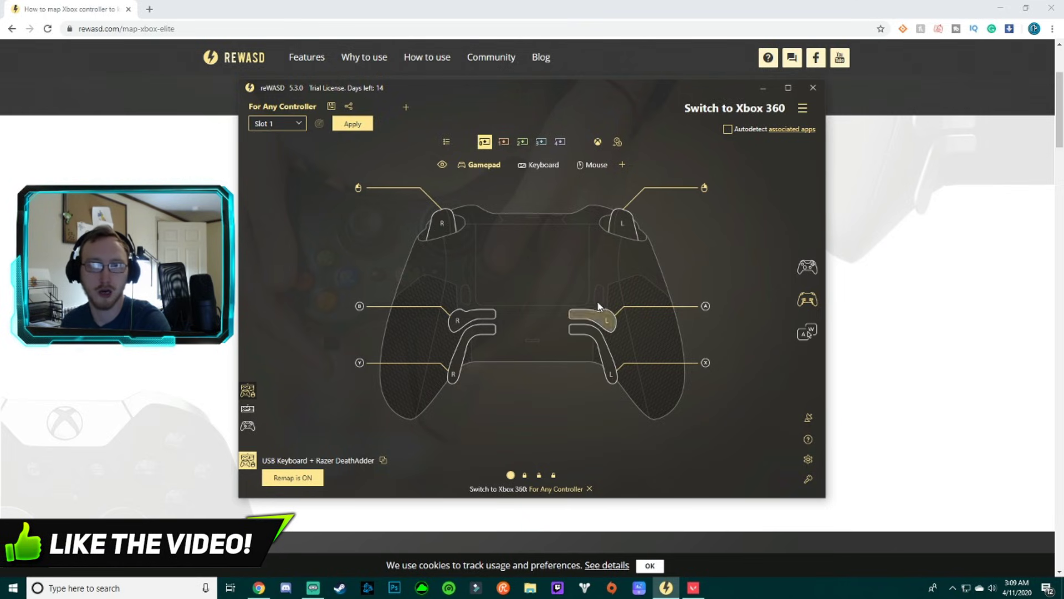
pyautogui.click(811, 267)
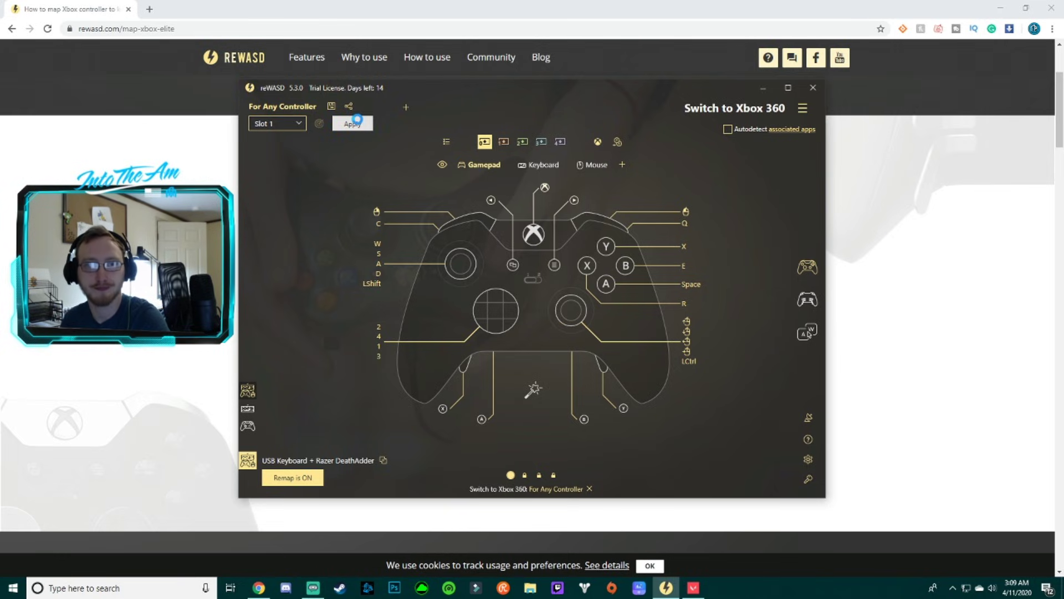
# Step: Apply the controller mapping and switch back to the Valorant window
pyautogui.click(354, 124)
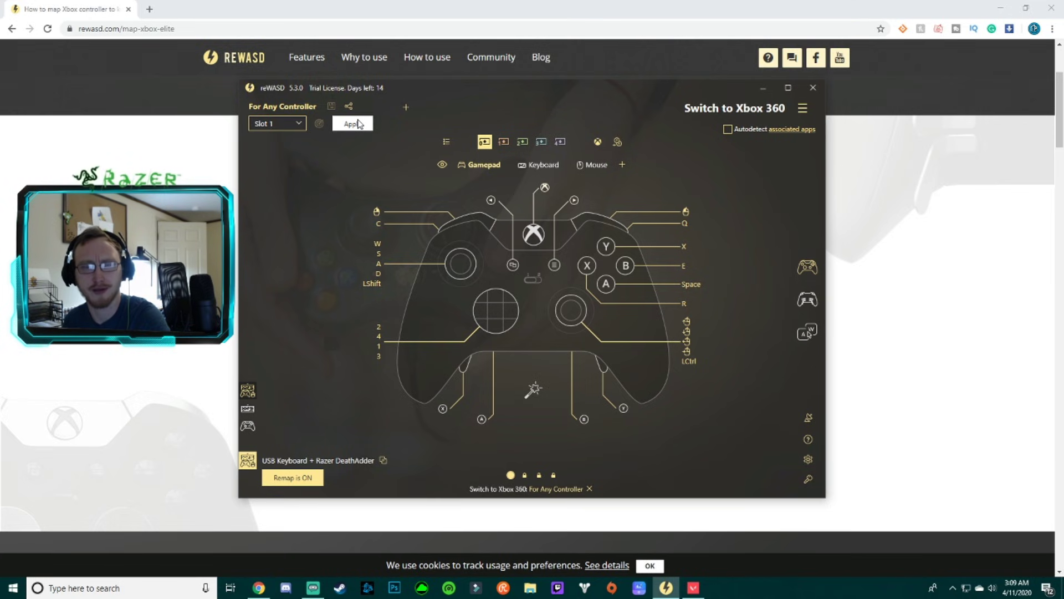
pyautogui.click(353, 124)
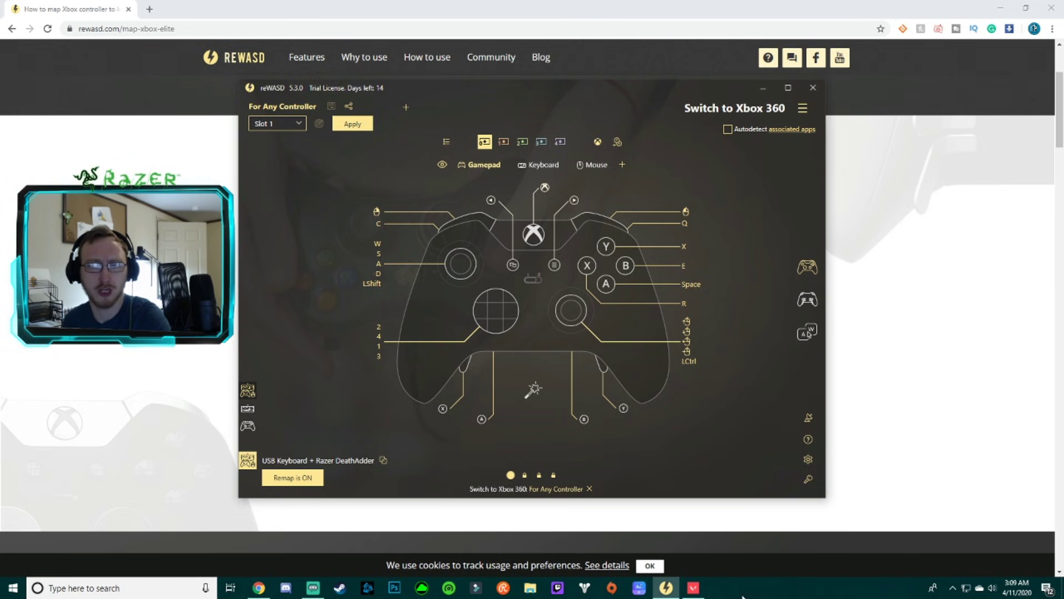
pyautogui.click(693, 588)
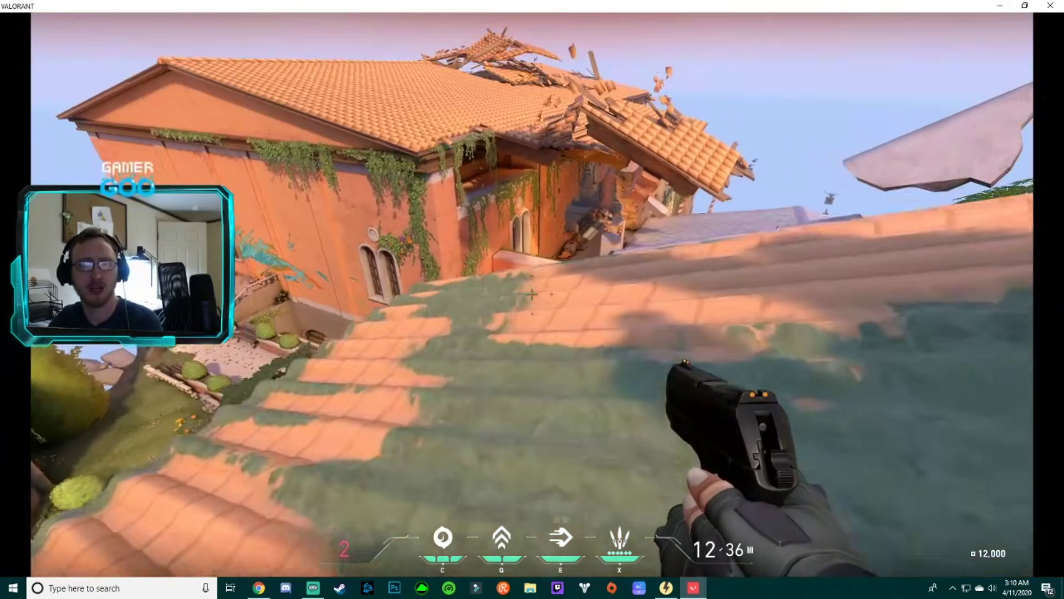
# Step: Test the mapping in Valorant: dash with E, drop off the roof, and dash toward the portal
pyautogui.press('e')
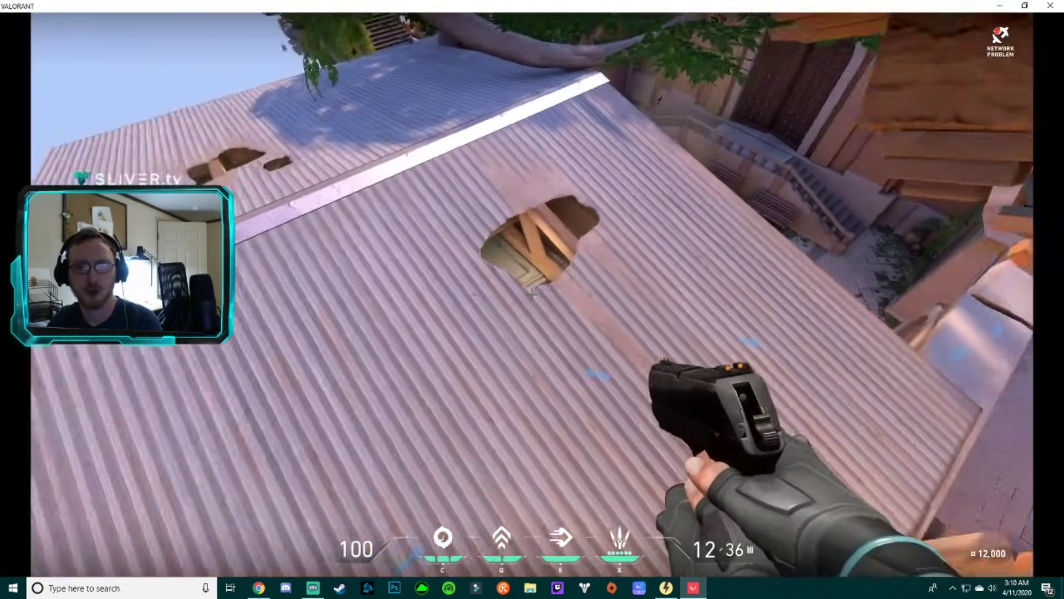
pyautogui.press('w')
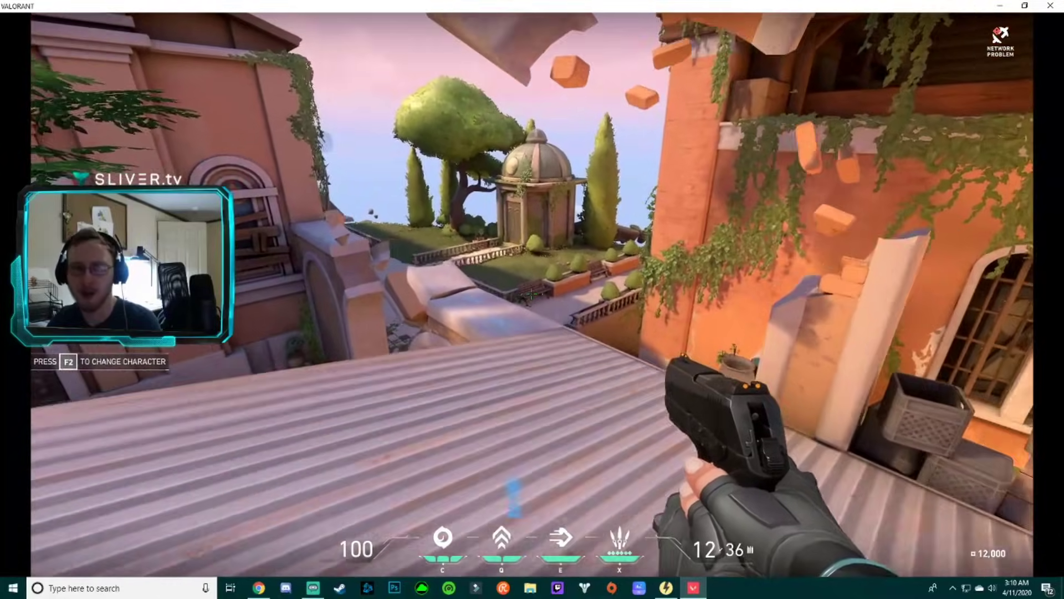
pyautogui.press('w')
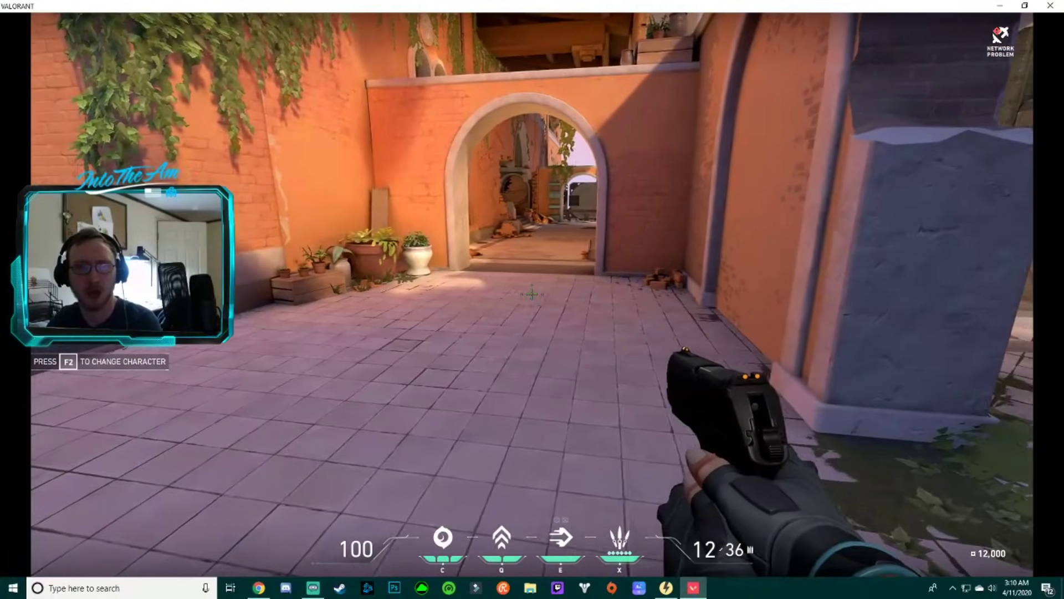
pyautogui.moveTo(531, 294)
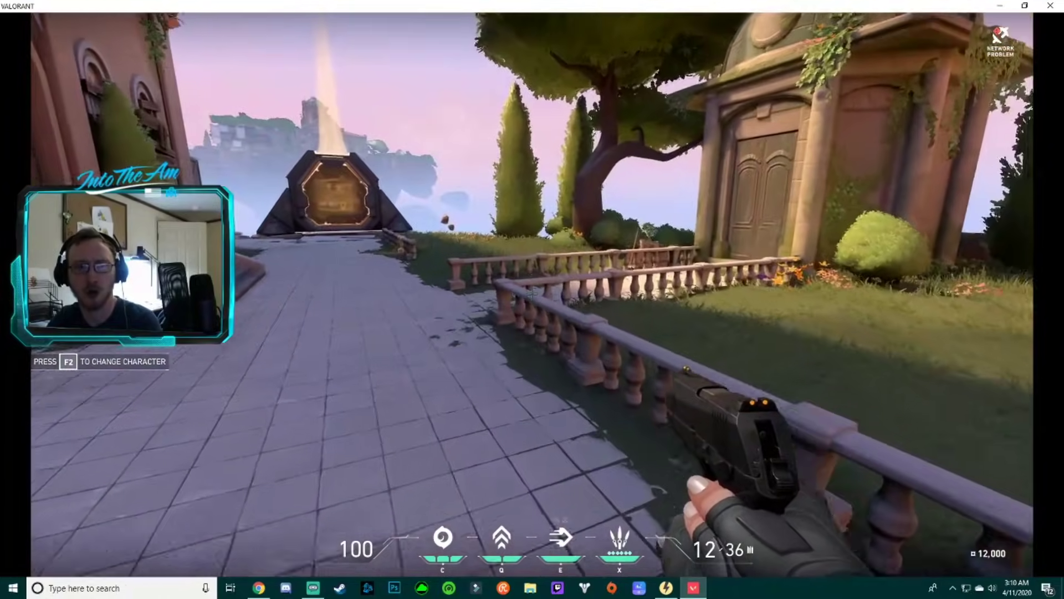
pyautogui.press('w')
pyautogui.press('w')
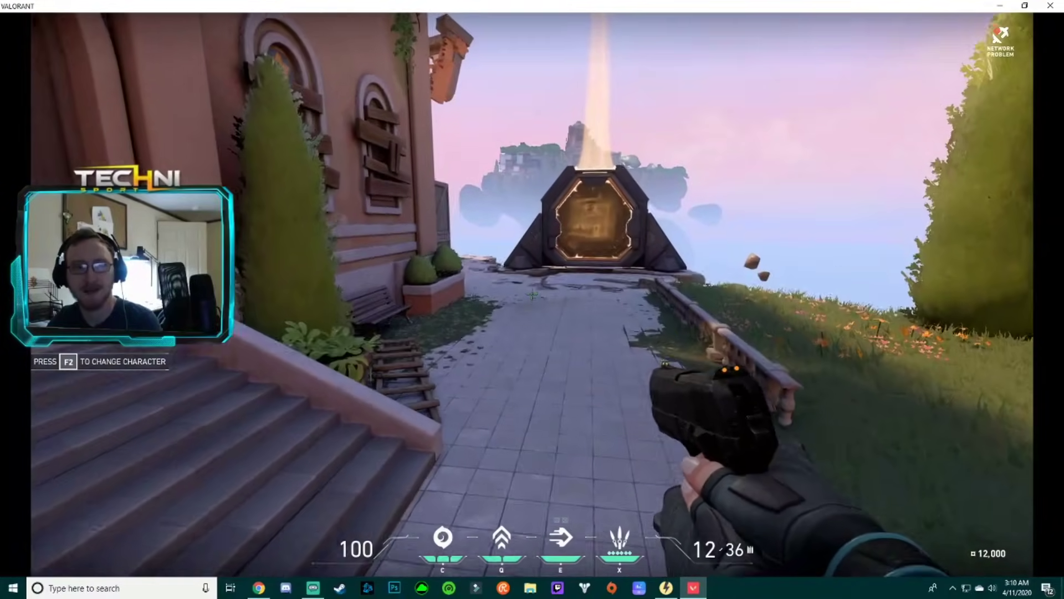
pyautogui.press('e')
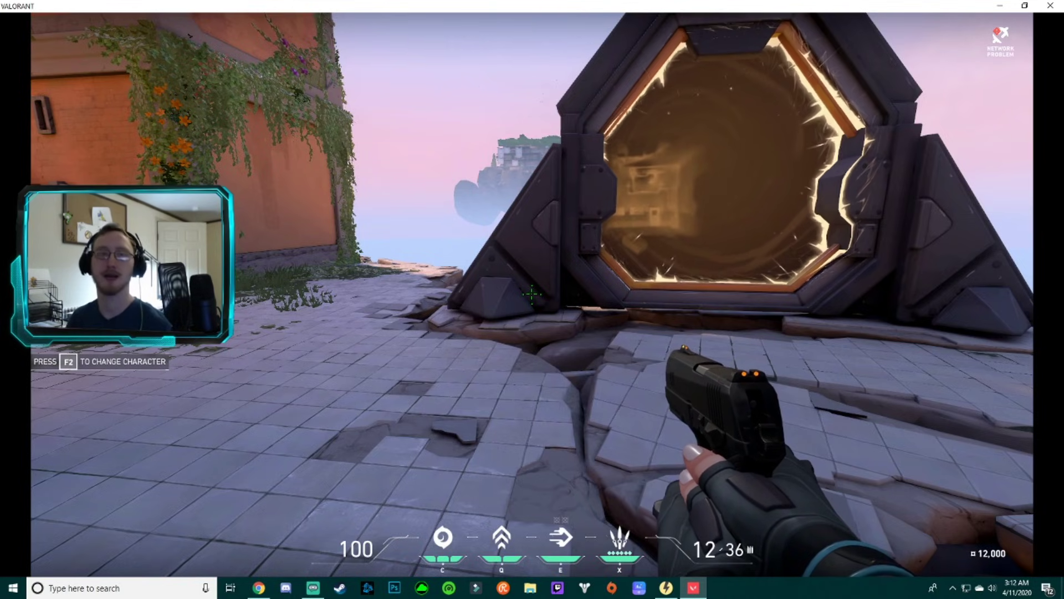
# Step: Move and look around the courtyard with both sticks, ending in the alley by the arch
pyautogui.press('w')
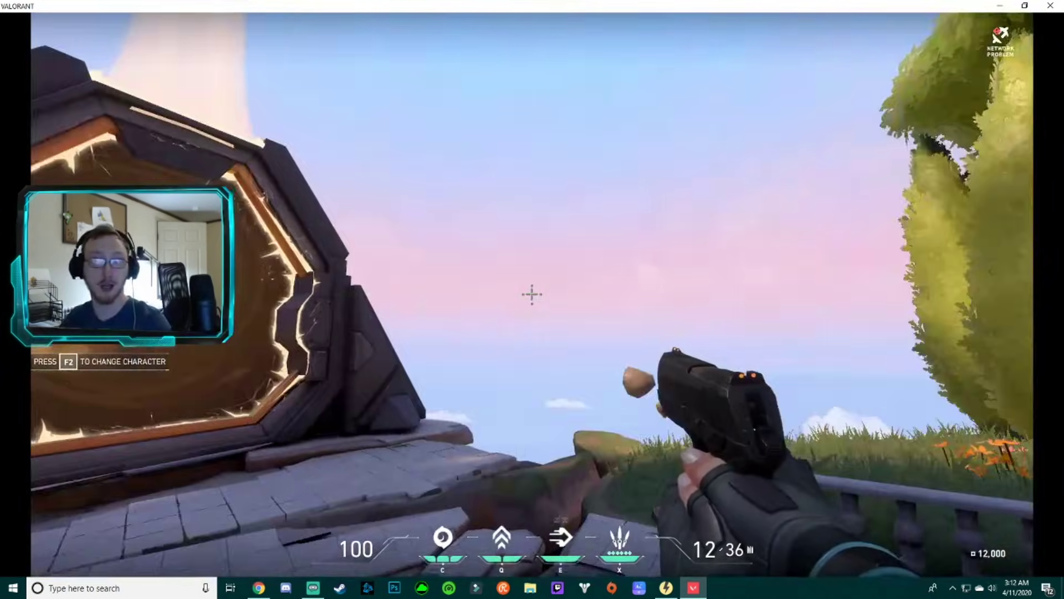
pyautogui.press('w')
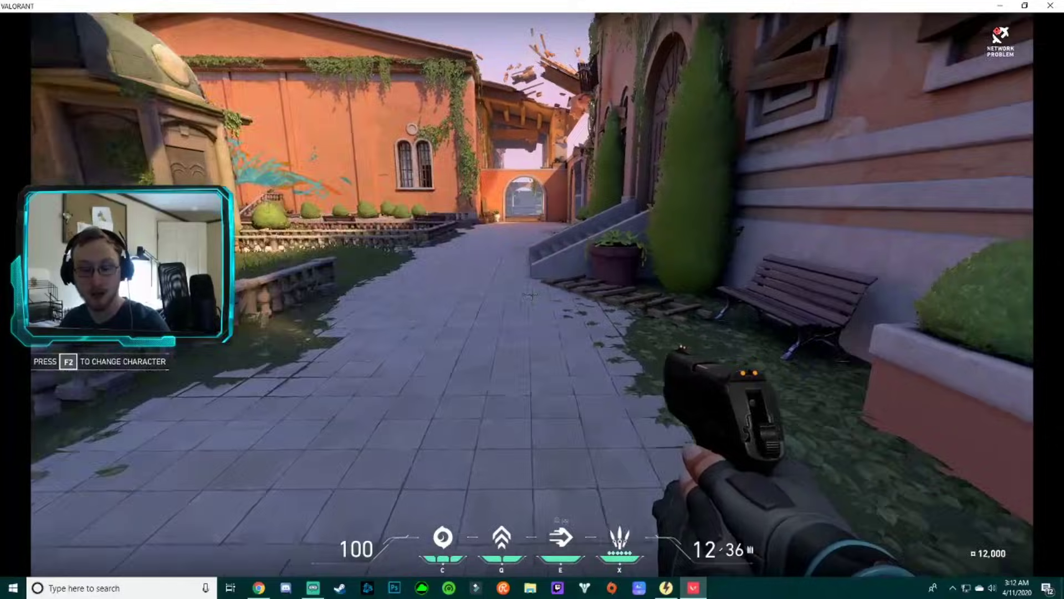
pyautogui.press('w')
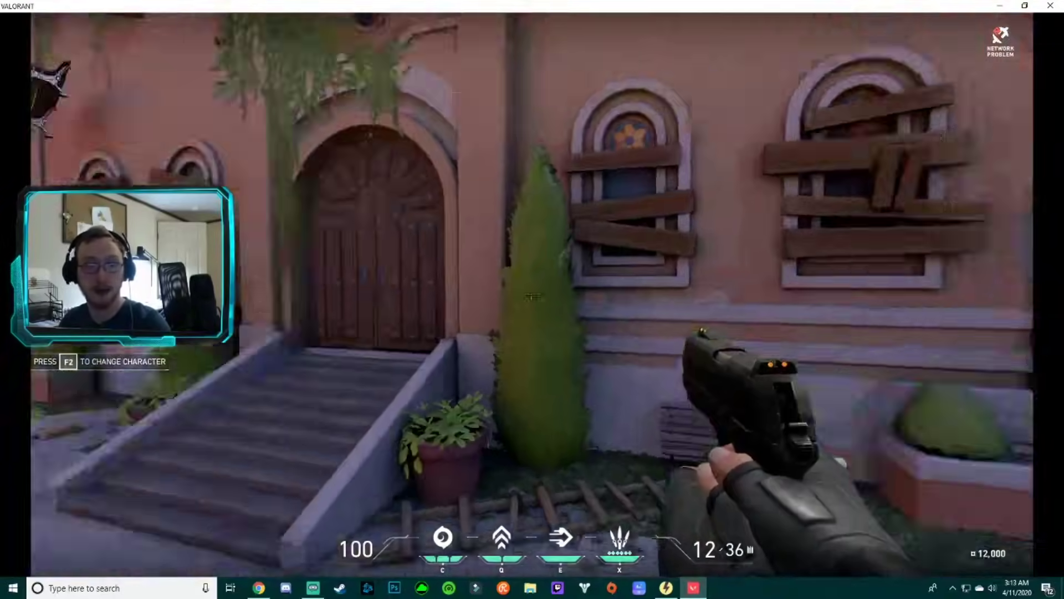
pyautogui.press('w')
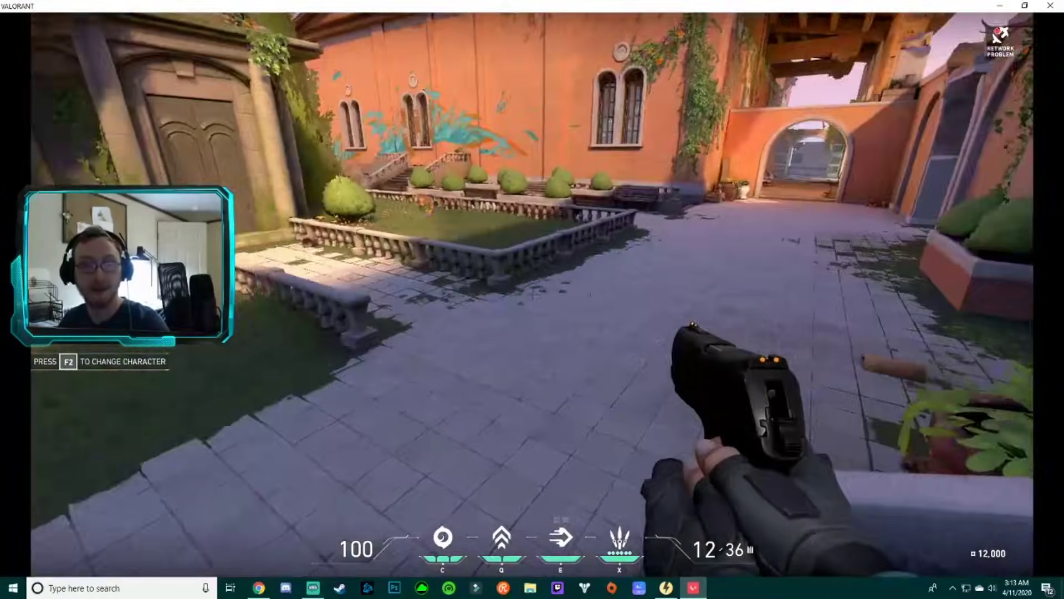
pyautogui.press('w')
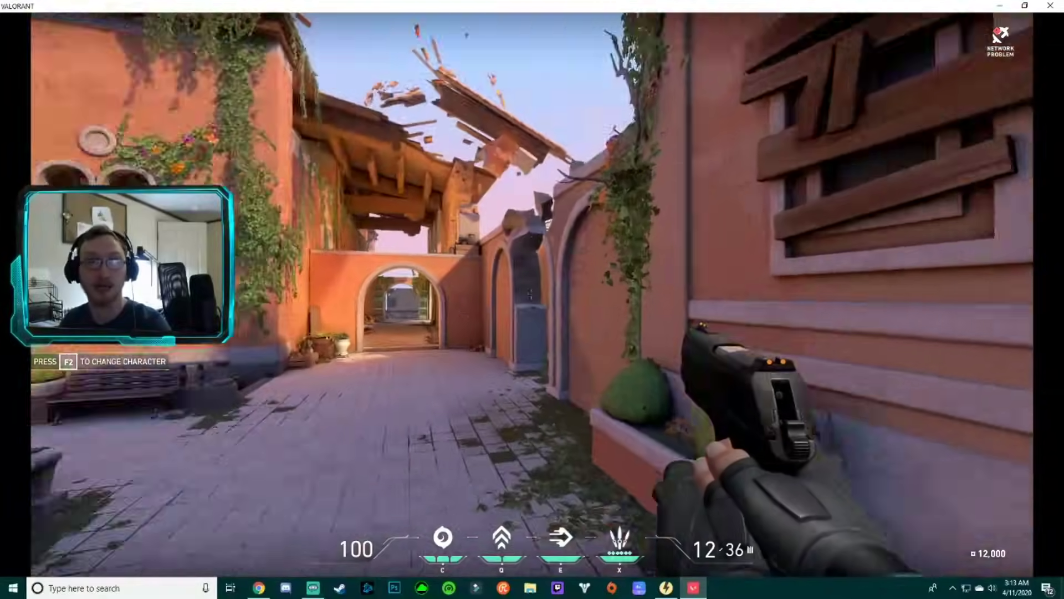
pyautogui.press('w')
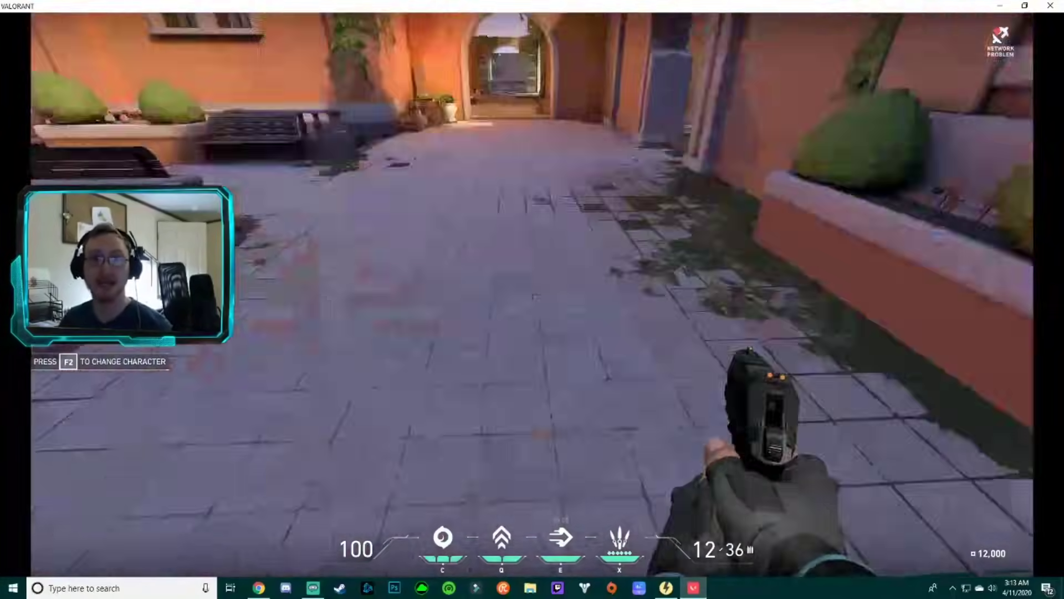
pyautogui.press('w')
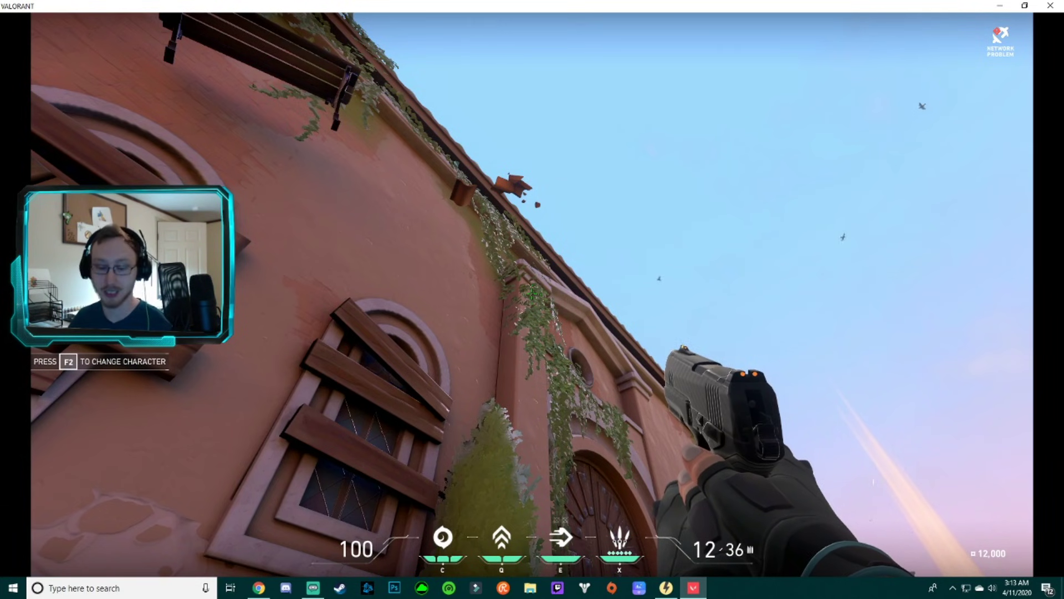
pyautogui.press('w')
pyautogui.press('w')
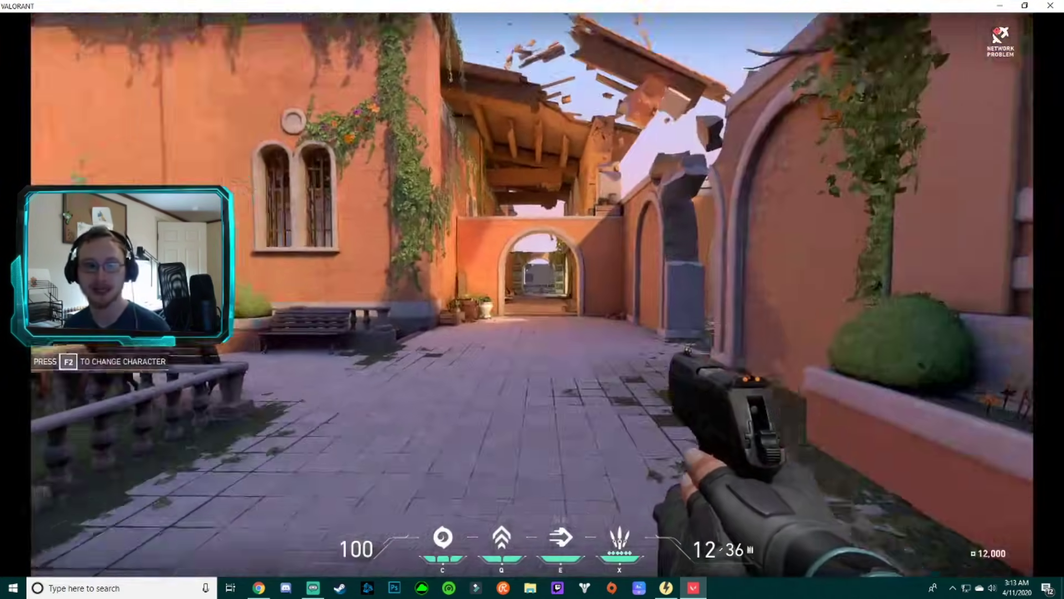
pyautogui.press('w')
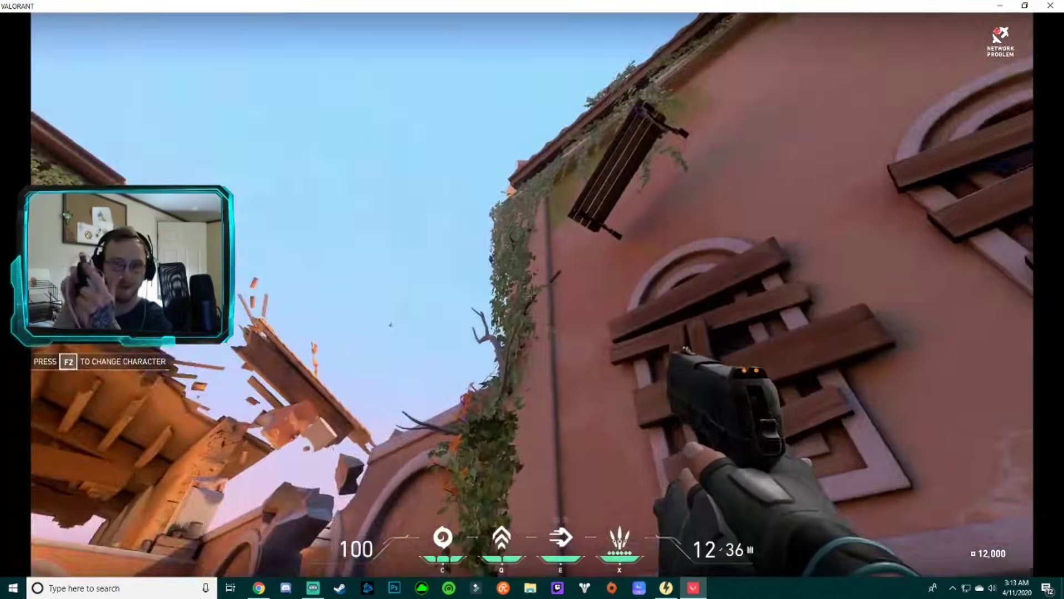